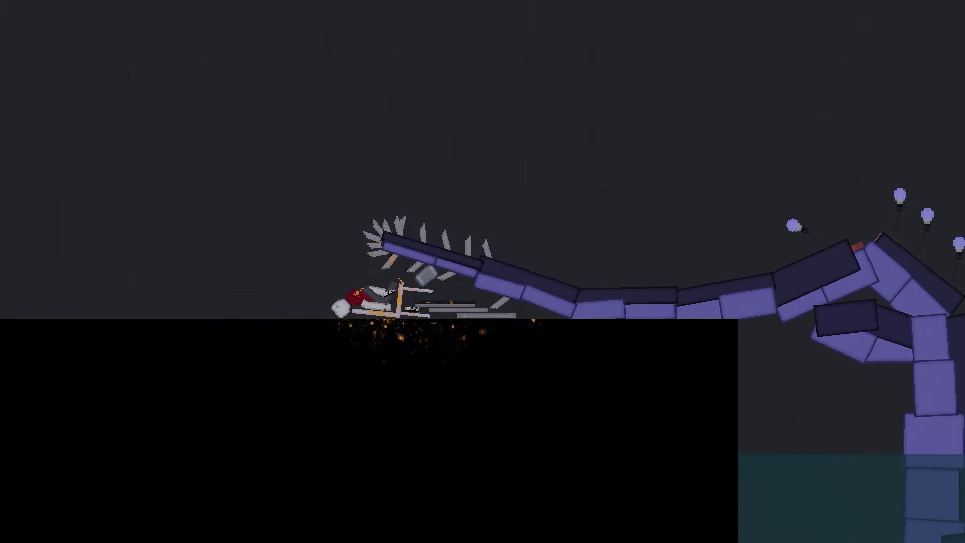
{"action": "scroll", "coordinate": [324, 460], "scroll_direction": "up", "scroll_amount": 6}
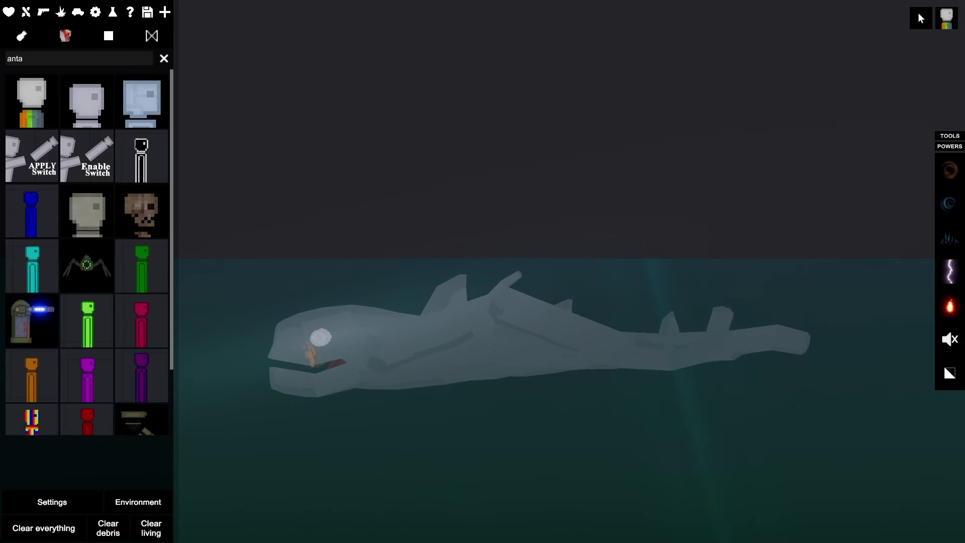
{"action": "type", "text": "bloop"}
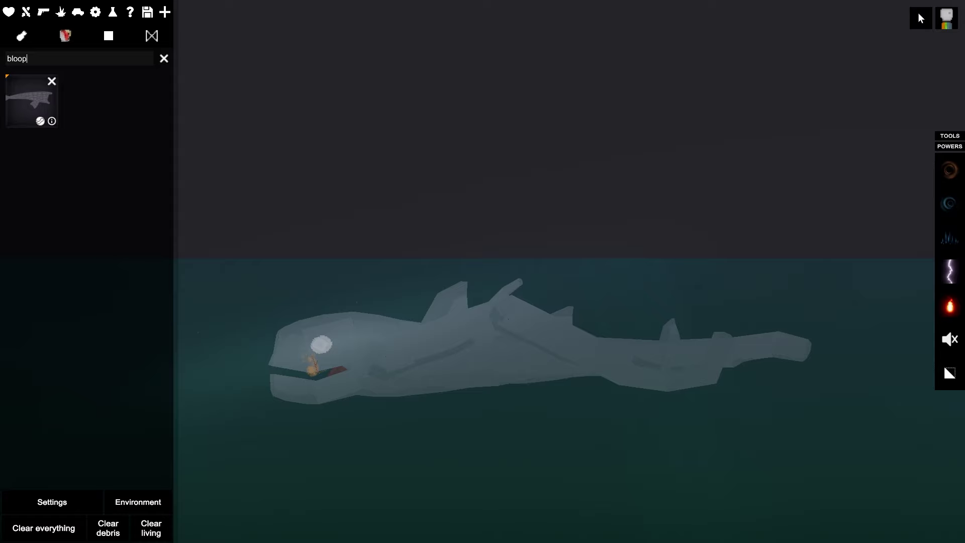
Select The bloop save and place it huge in the sea beside the grey creature.
{"action": "key", "text": "Return"}
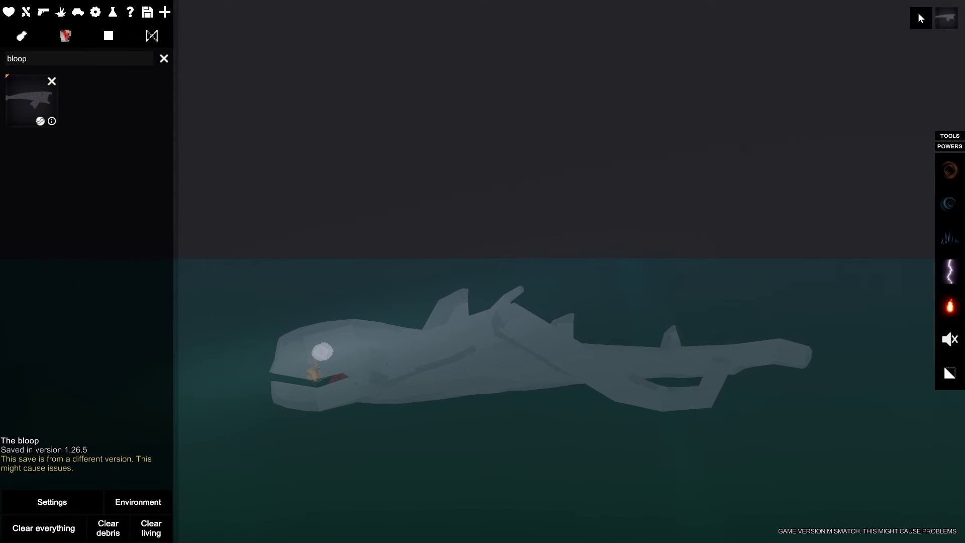
{"action": "scroll", "coordinate": [918, 13], "scroll_direction": "down", "scroll_amount": 3}
{"action": "scroll", "coordinate": [918, 14], "scroll_direction": "down", "scroll_amount": 3}
{"action": "scroll", "coordinate": [918, 13], "scroll_direction": "down", "scroll_amount": 3}
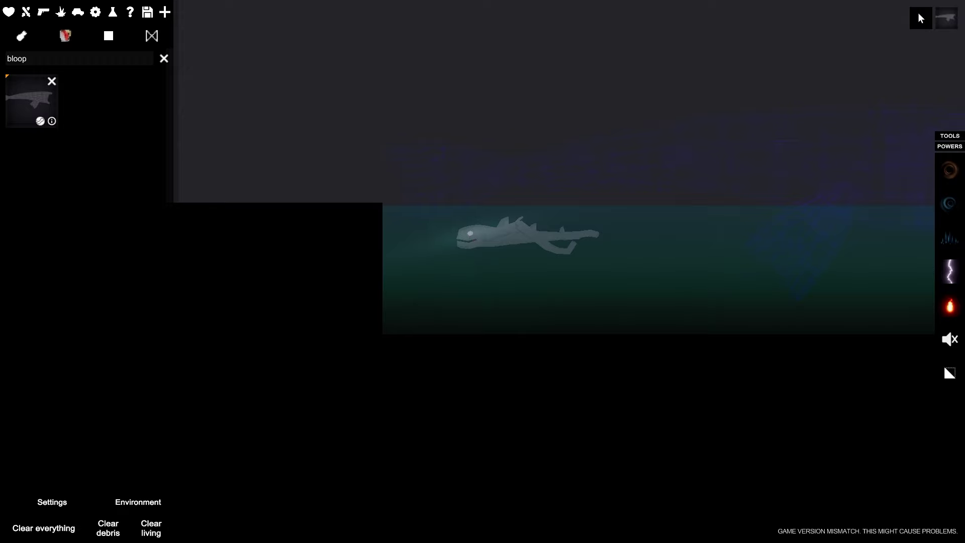
{"action": "key", "text": "space"}
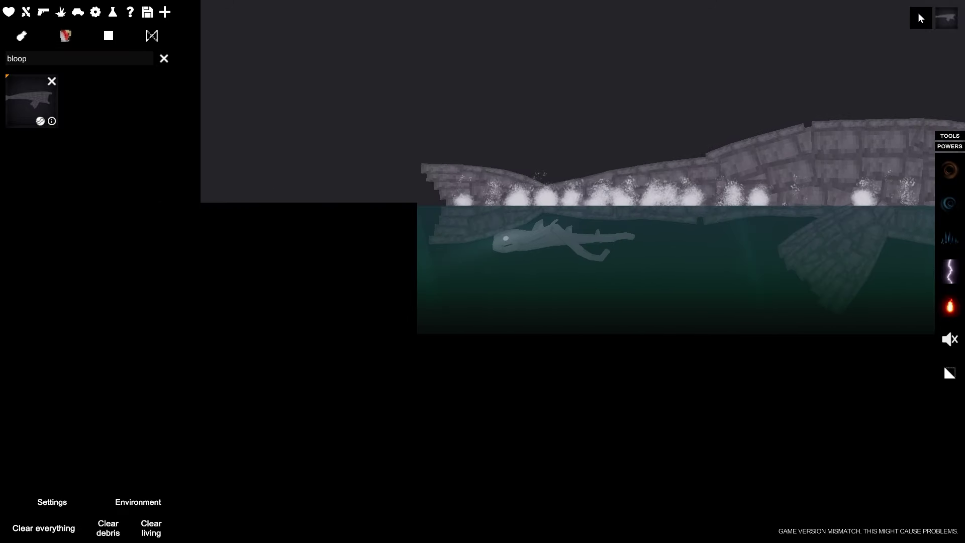
{"action": "scroll", "coordinate": [918, 13], "scroll_direction": "up", "scroll_amount": 4}
{"action": "scroll", "coordinate": [917, 13], "scroll_direction": "down", "scroll_amount": 4}
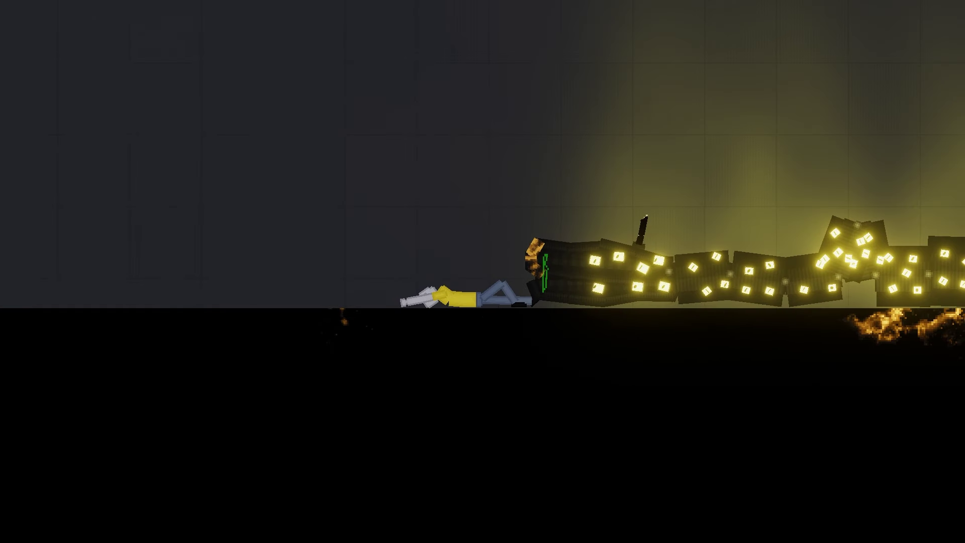
{"action": "scroll", "coordinate": [482, 302], "scroll_direction": "up", "scroll_amount": 3}
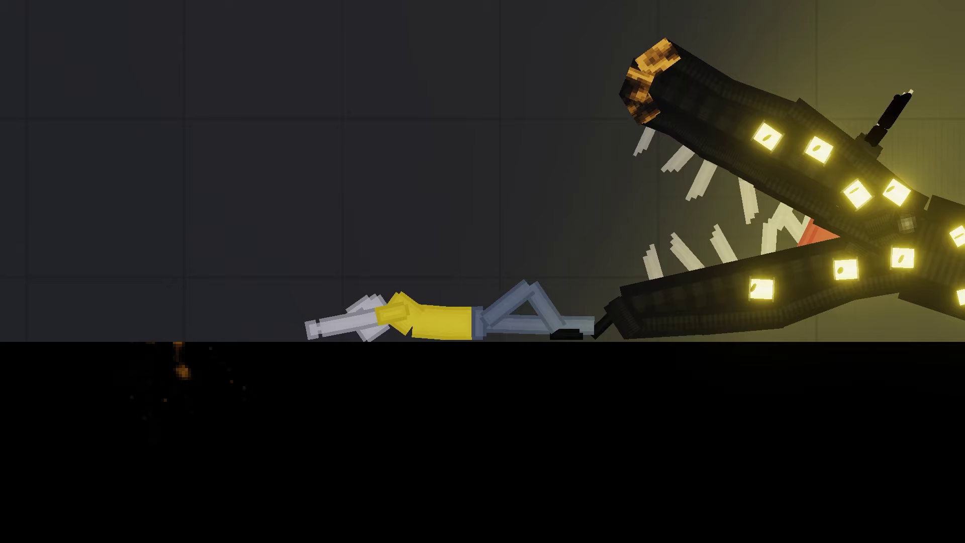
{"action": "scroll", "coordinate": [482, 271], "scroll_direction": "down", "scroll_amount": 2}
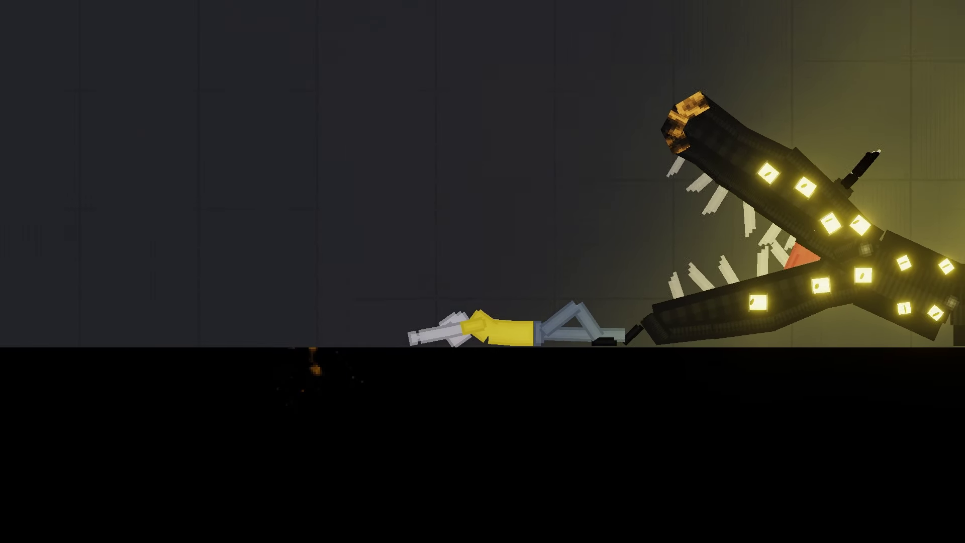
{"action": "scroll", "coordinate": [483, 272], "scroll_direction": "up", "scroll_amount": 2}
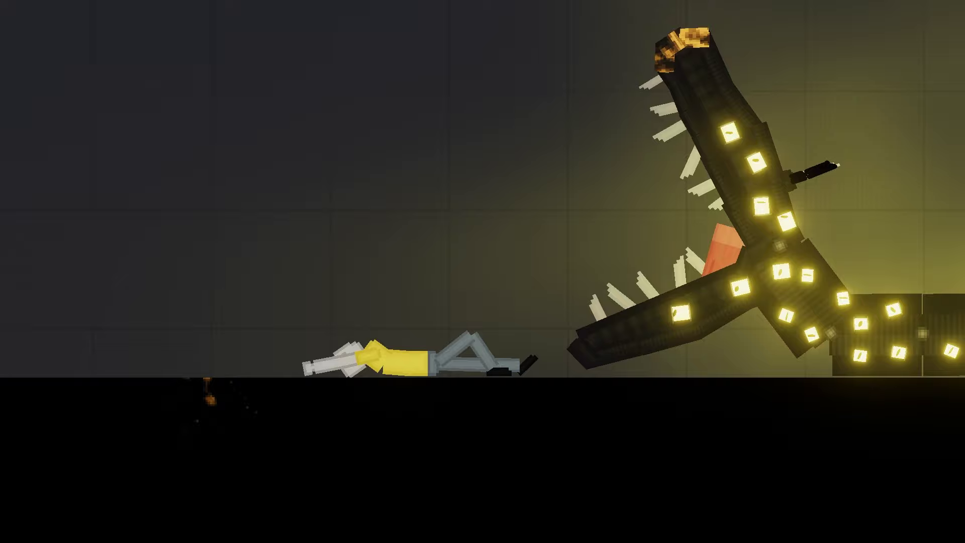
{"action": "scroll", "coordinate": [482, 271], "scroll_direction": "up", "scroll_amount": 2}
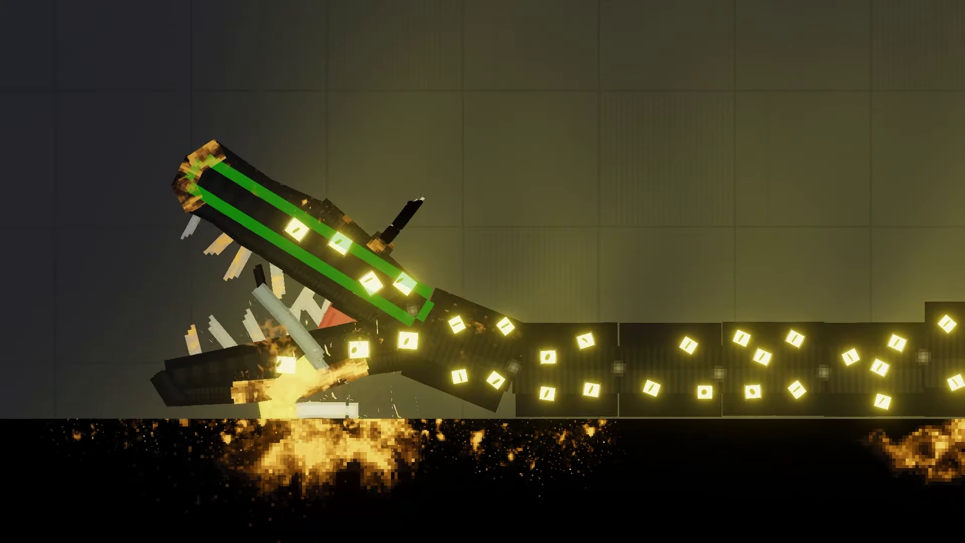
{"action": "scroll", "coordinate": [482, 301], "scroll_direction": "down", "scroll_amount": 3}
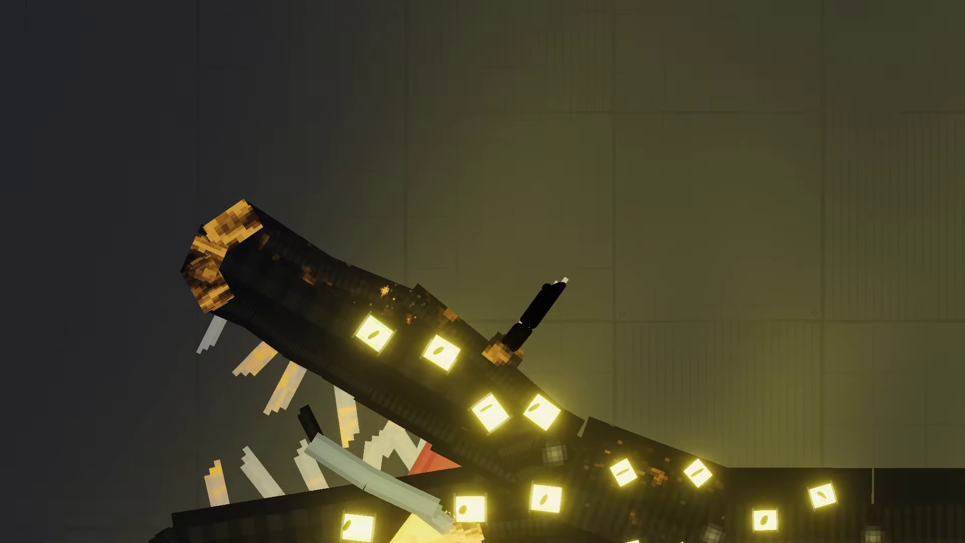
{"action": "scroll", "coordinate": [423, 423], "scroll_direction": "up", "scroll_amount": 3}
{"action": "scroll", "coordinate": [423, 378], "scroll_direction": "up", "scroll_amount": 4}
{"action": "scroll", "coordinate": [453, 302], "scroll_direction": "up", "scroll_amount": 3}
{"action": "scroll", "coordinate": [452, 302], "scroll_direction": "down", "scroll_amount": 6}
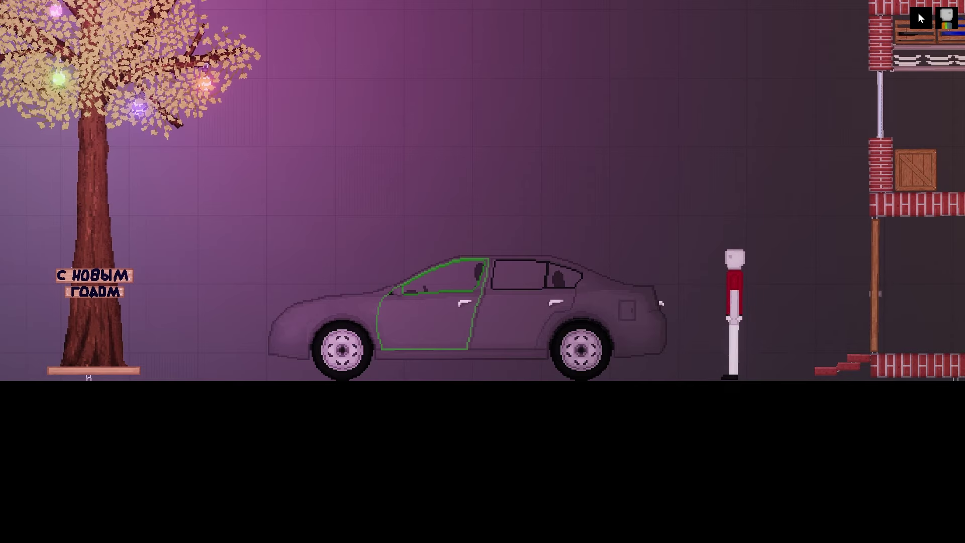
Pan across the brick building while the glowing serpent wrecks it, then pause the simulation.
{"action": "key", "text": "d"}
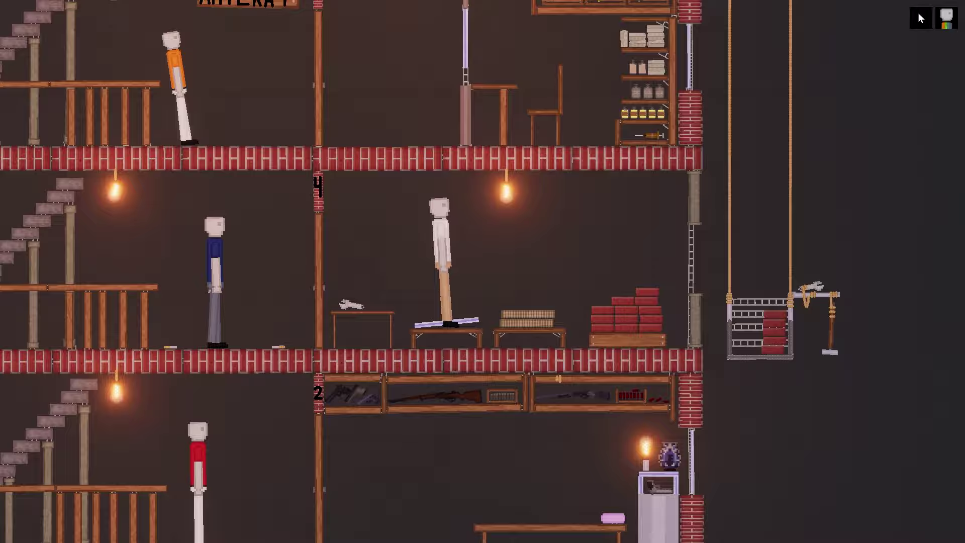
{"action": "key", "text": "s"}
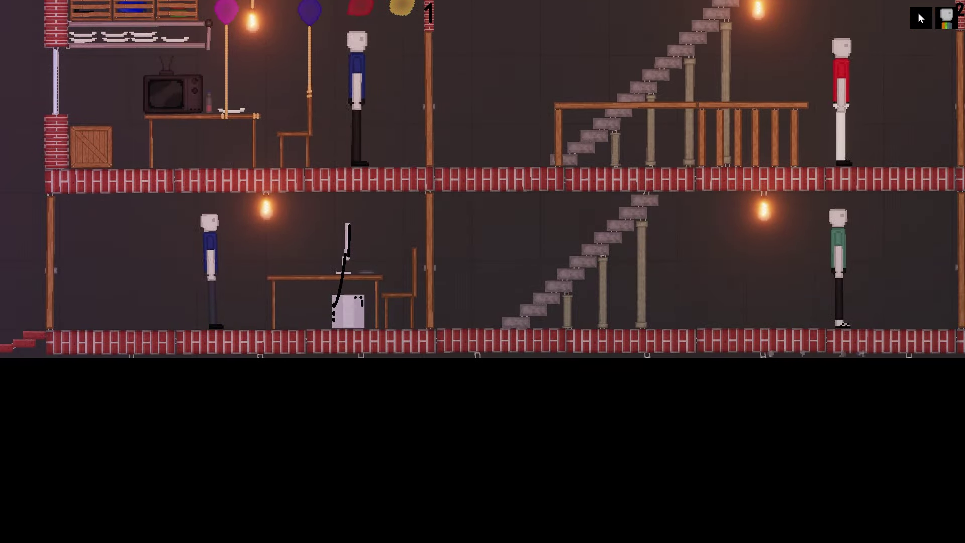
{"action": "key", "text": "d"}
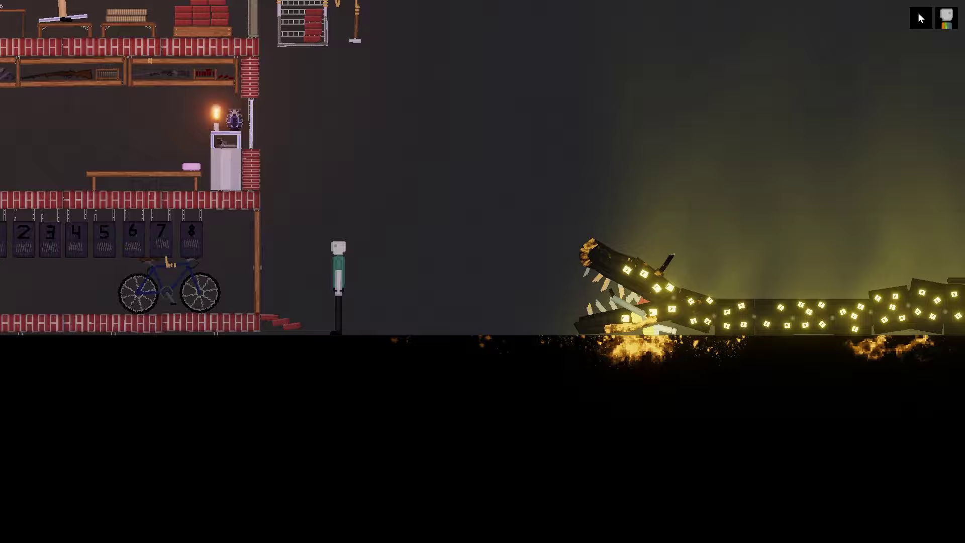
{"action": "scroll", "coordinate": [918, 12], "scroll_direction": "down", "scroll_amount": 3}
{"action": "key", "text": "space"}
{"action": "key", "text": "space"}
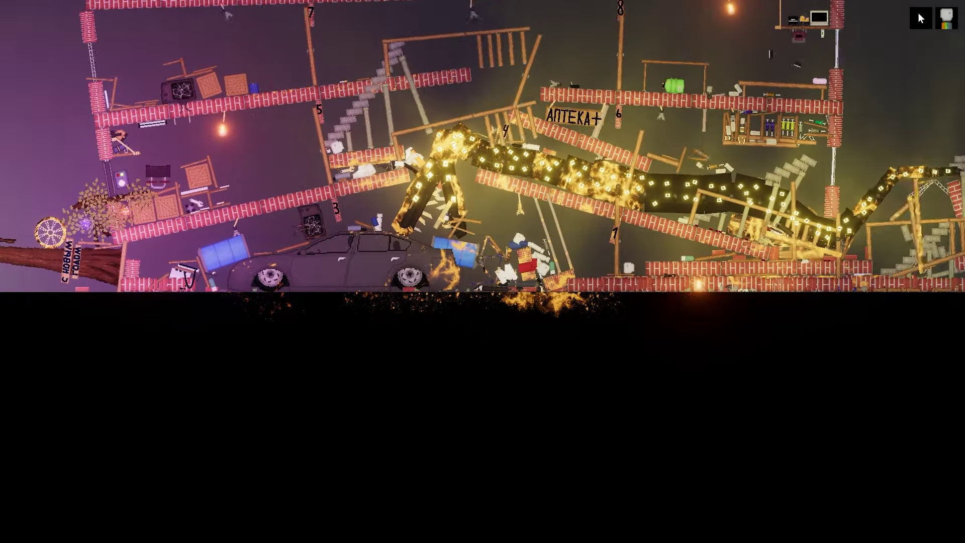
{"action": "key", "text": "space"}
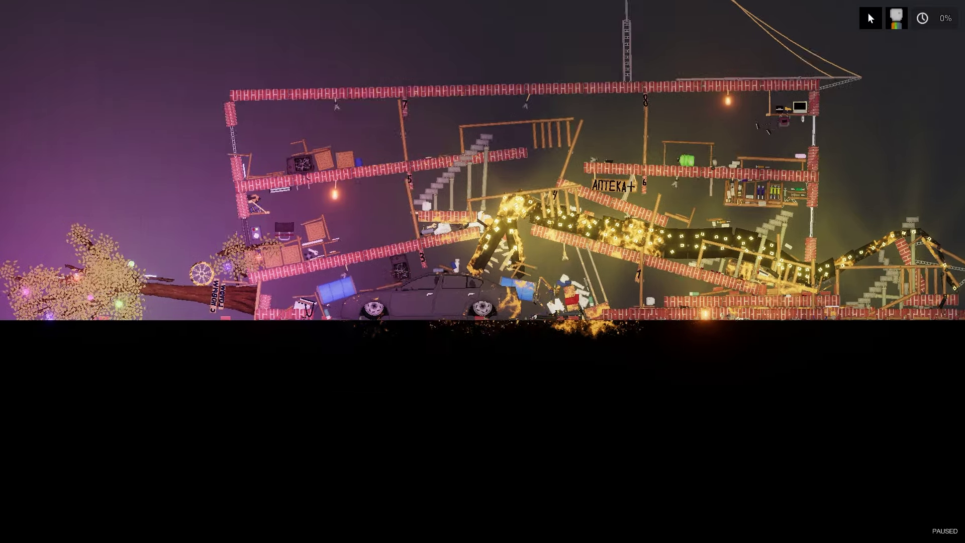
{"action": "scroll", "coordinate": [483, 226], "scroll_direction": "up", "scroll_amount": 5}
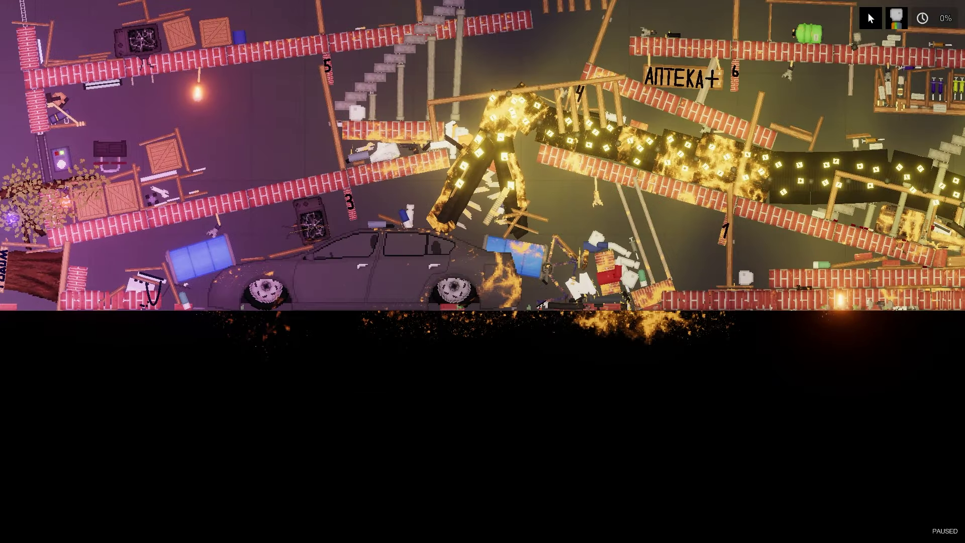
{"action": "scroll", "coordinate": [483, 226], "scroll_direction": "up", "scroll_amount": 3}
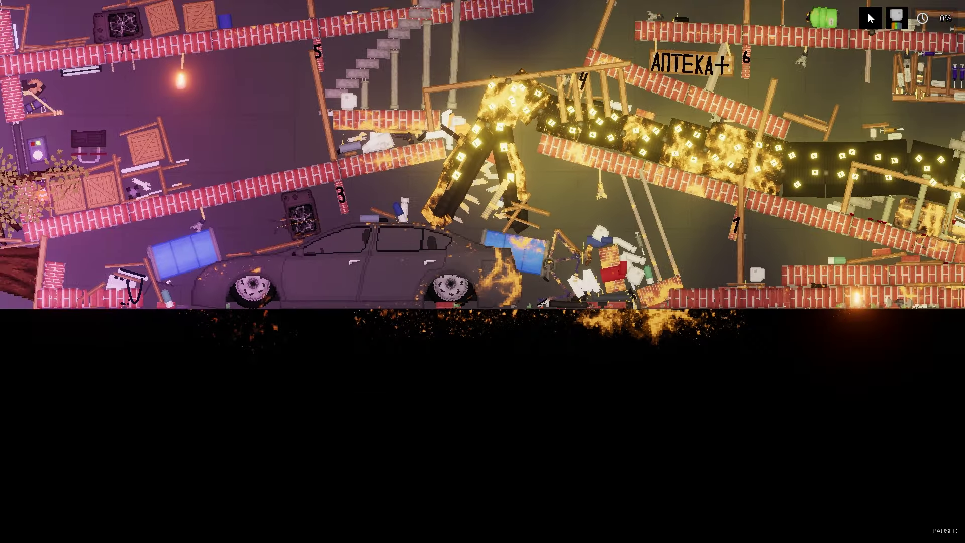
{"action": "scroll", "coordinate": [868, 17], "scroll_direction": "down", "scroll_amount": 3}
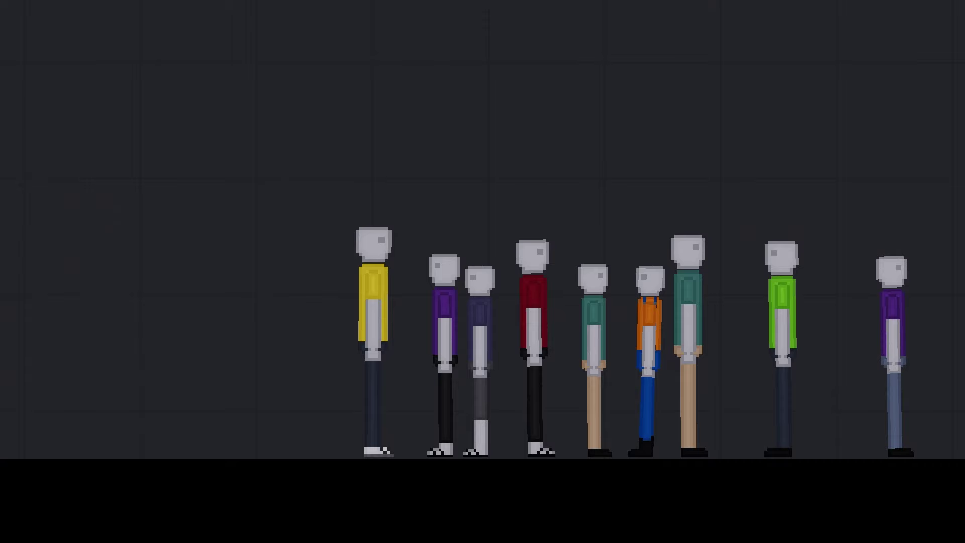
{"action": "scroll", "coordinate": [483, 271], "scroll_direction": "up", "scroll_amount": 3}
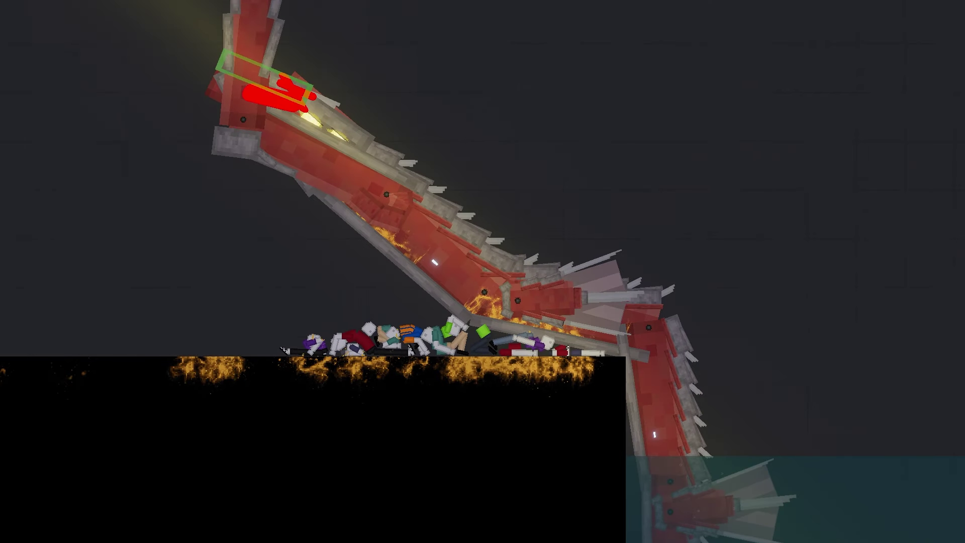
Drag the red dragon's head upward so it rears high over the ragdoll pile.
{"action": "right_click", "coordinate": [295, 92]}
{"action": "right_click", "coordinate": [502, 112]}
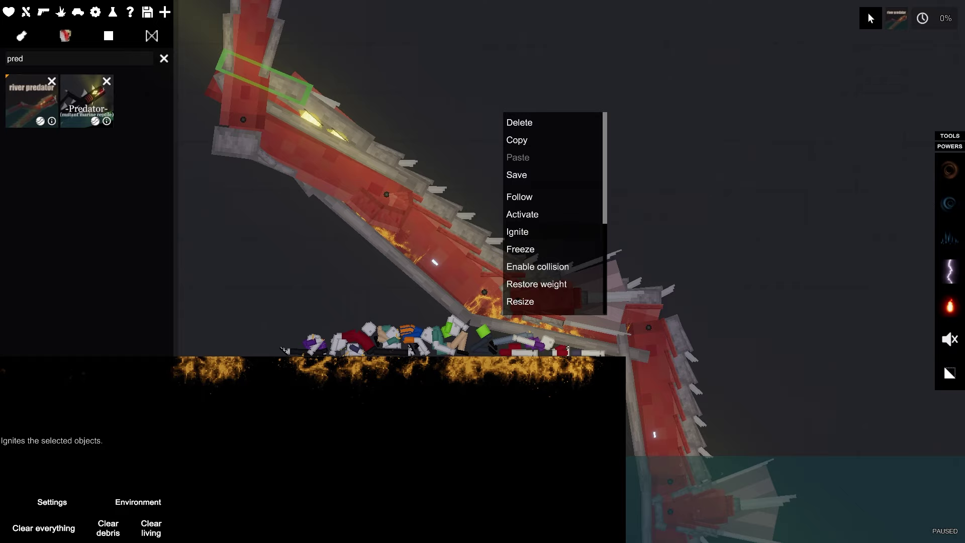
{"action": "key", "text": "space"}
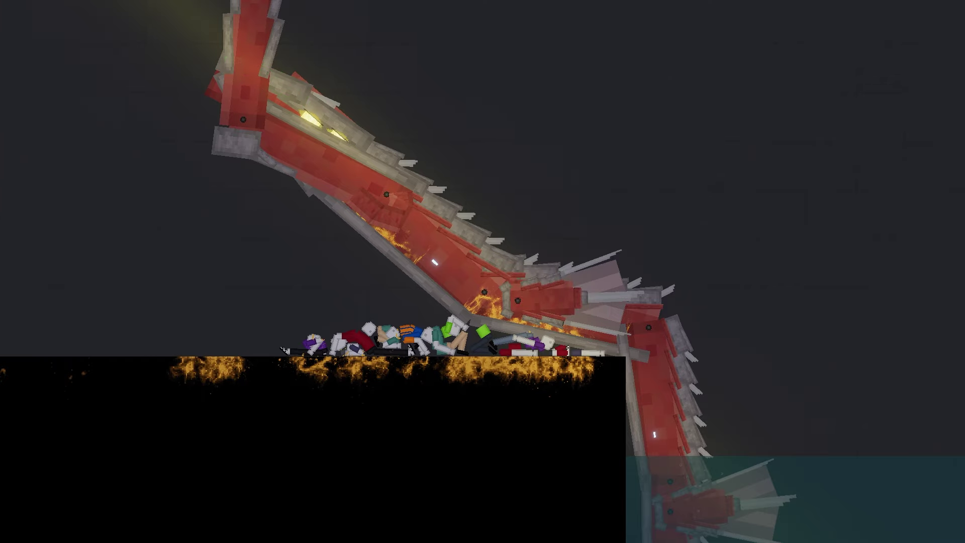
{"action": "scroll", "coordinate": [483, 272], "scroll_direction": "down", "scroll_amount": 3}
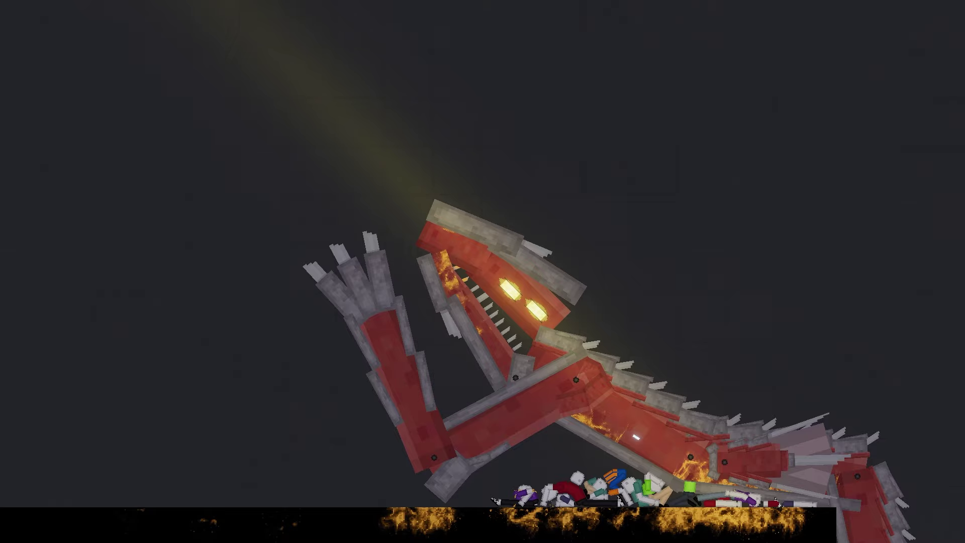
{"action": "left_click_drag", "start_coordinate": [483, 324], "coordinate": [452, 279]}
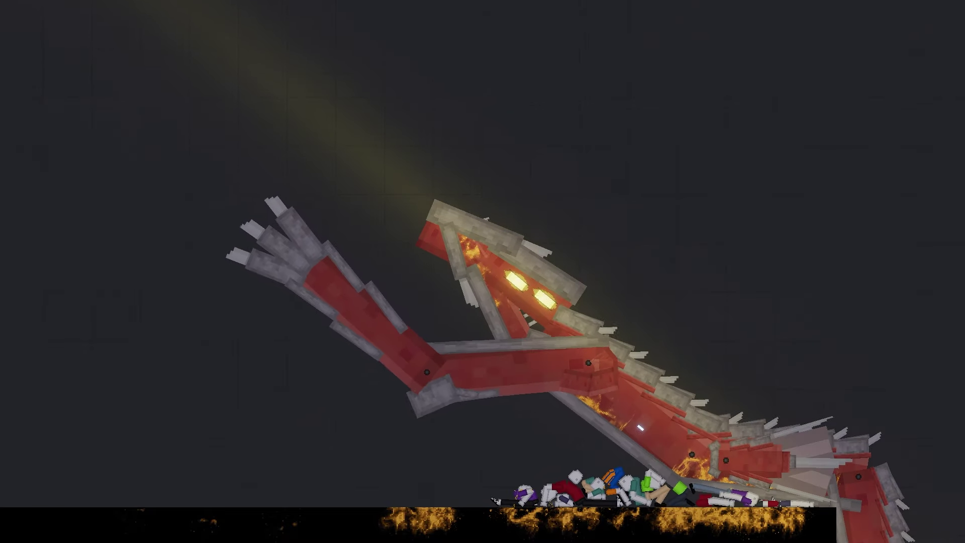
{"action": "scroll", "coordinate": [482, 302], "scroll_direction": "up", "scroll_amount": 3}
{"action": "scroll", "coordinate": [483, 301], "scroll_direction": "down", "scroll_amount": 5}
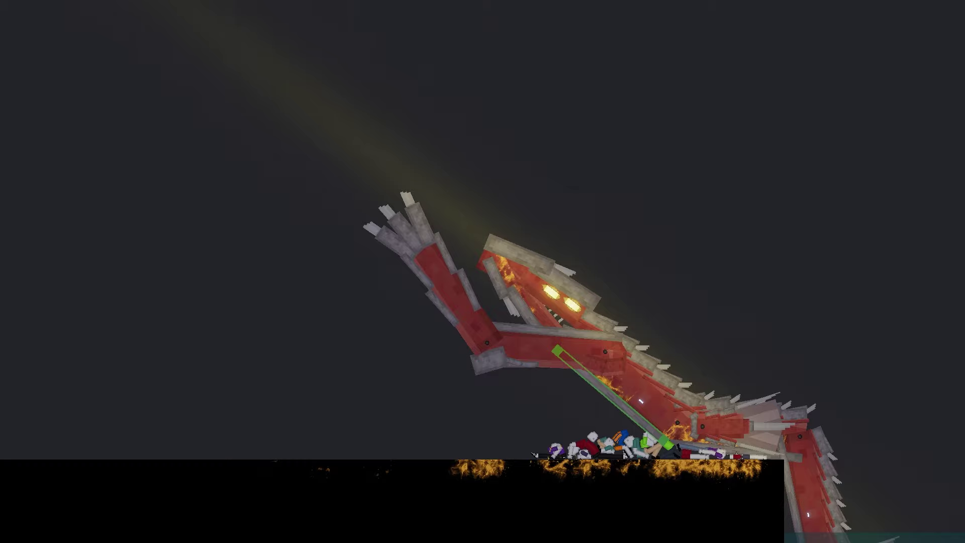
{"action": "left_click_drag", "start_coordinate": [573, 426], "coordinate": [467, 286]}
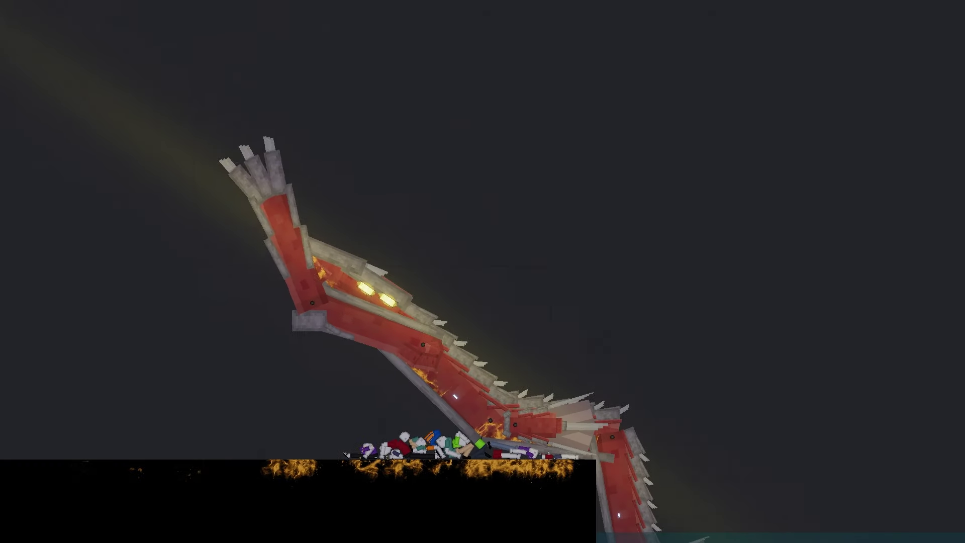
{"action": "scroll", "coordinate": [483, 302], "scroll_direction": "down", "scroll_amount": 3}
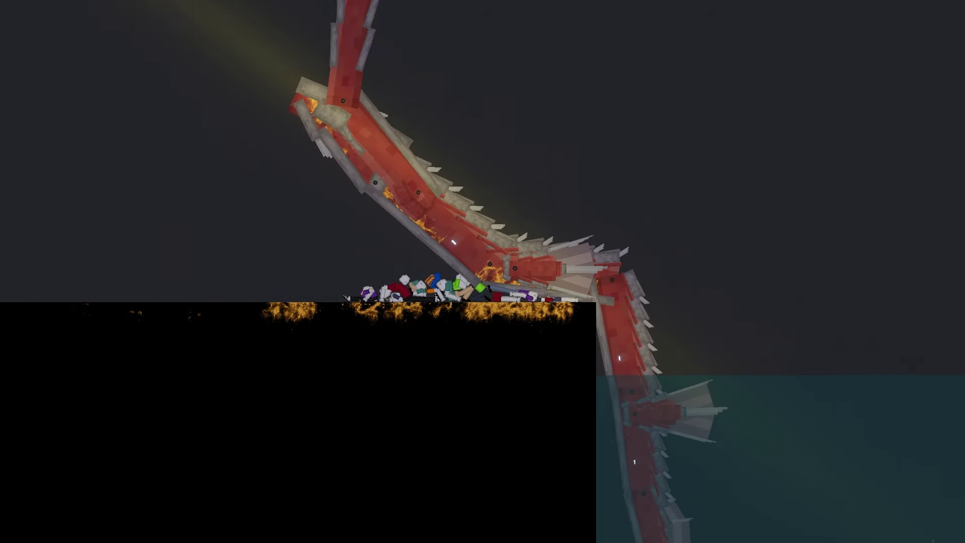
{"action": "scroll", "coordinate": [455, 187], "scroll_direction": "up", "scroll_amount": 3}
{"action": "scroll", "coordinate": [455, 186], "scroll_direction": "down", "scroll_amount": 2}
{"action": "scroll", "coordinate": [403, 310], "scroll_direction": "up", "scroll_amount": 4}
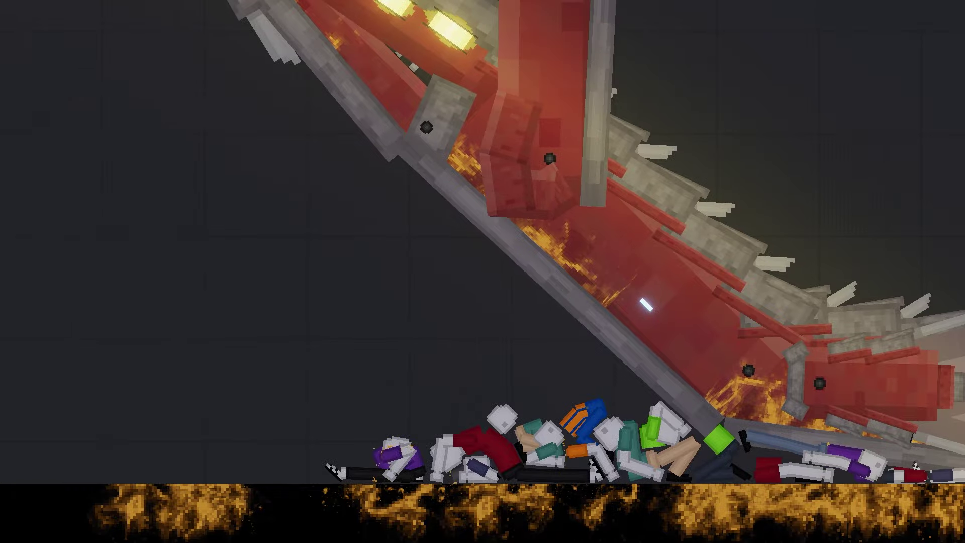
{"action": "scroll", "coordinate": [403, 309], "scroll_direction": "up", "scroll_amount": 4}
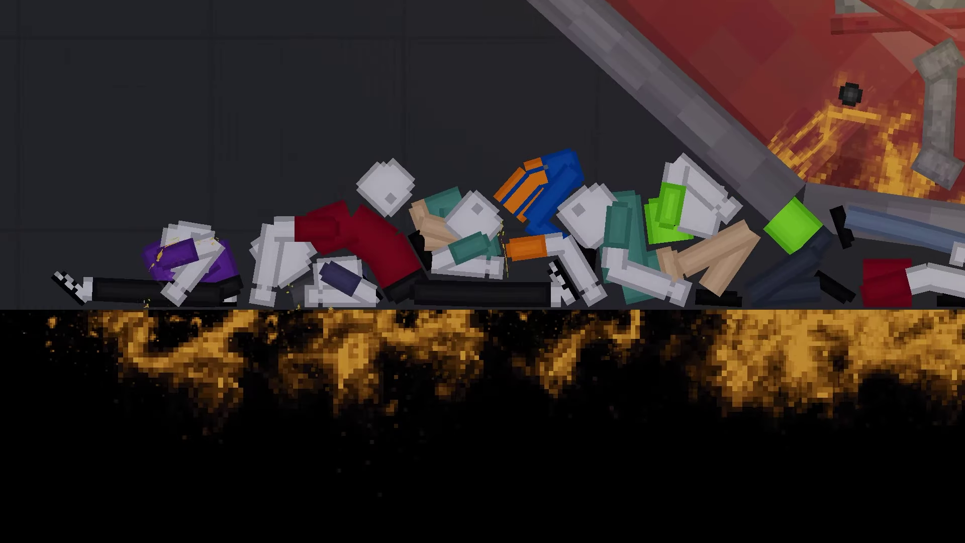